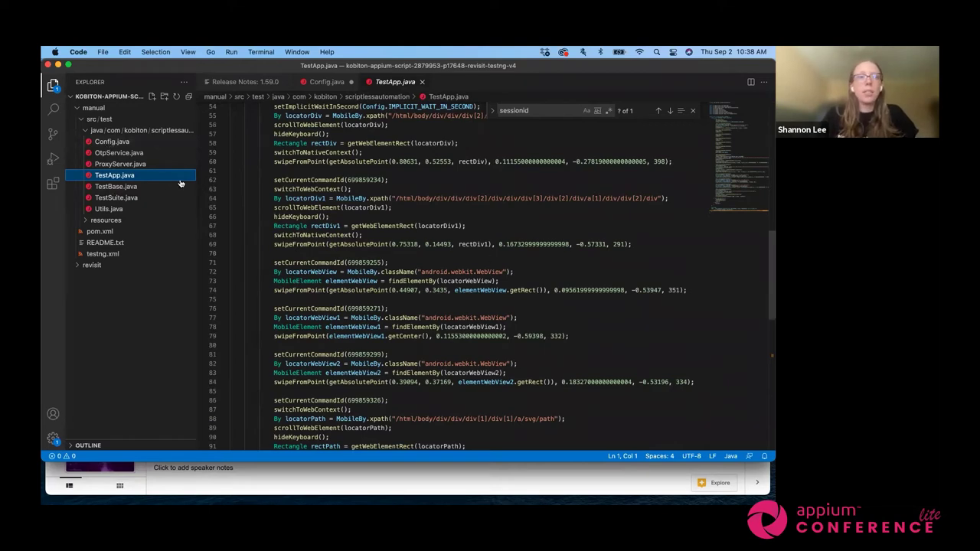
- Open Config.java and examine the referenceSessionId, visualValidation and textValidation capability lines
{"action": "left_click", "coordinate": [112, 143]}
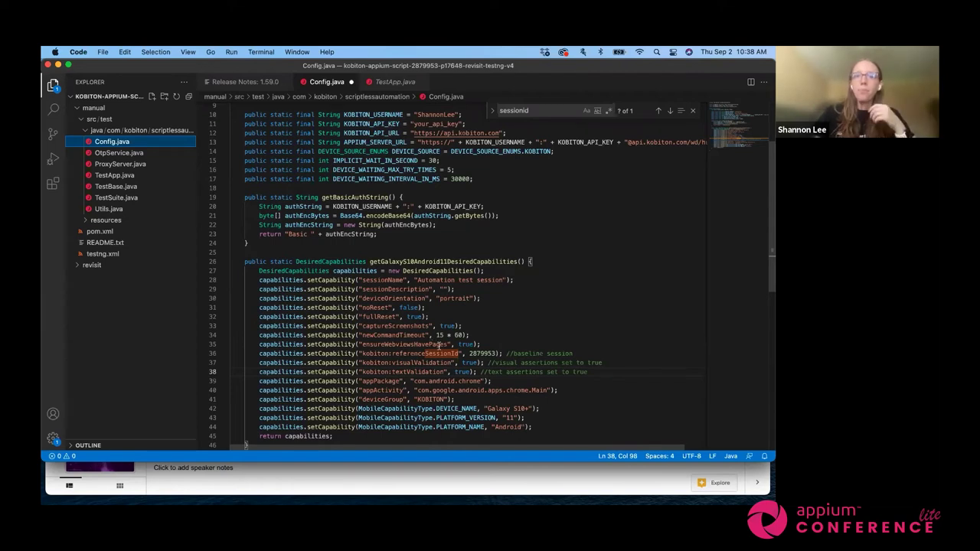
{"action": "left_click", "coordinate": [441, 362]}
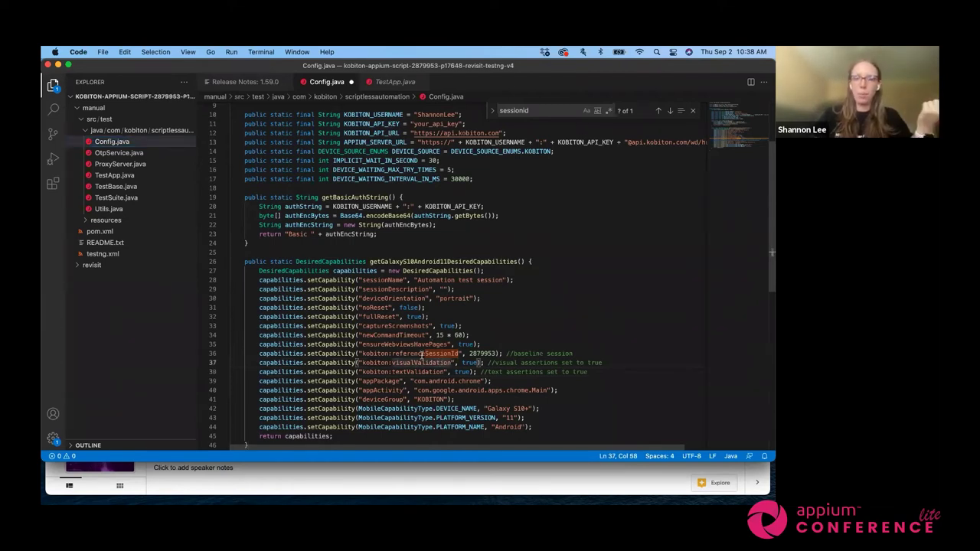
{"action": "left_click_drag", "start_coordinate": [466, 353], "coordinate": [498, 354]}
{"action": "left_click", "coordinate": [499, 354]}
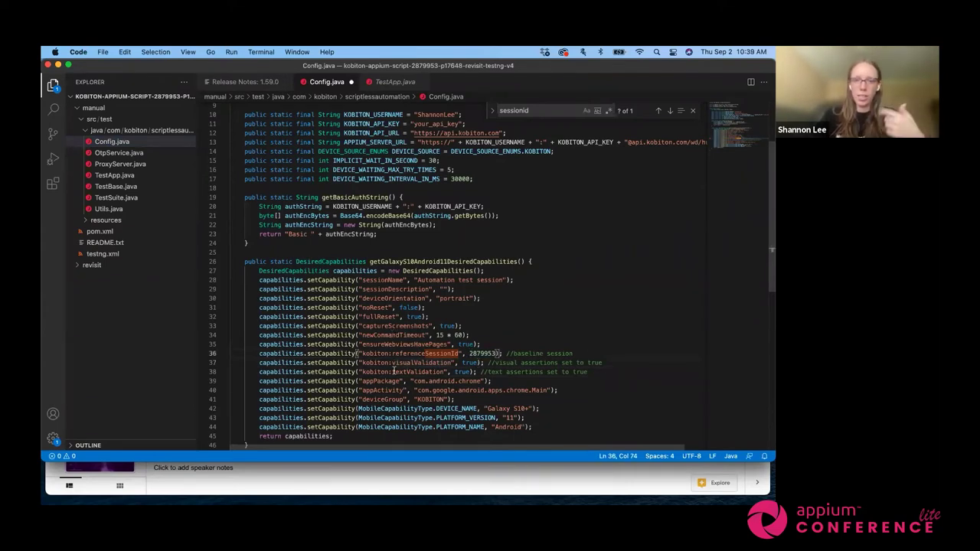
{"action": "left_click_drag", "start_coordinate": [396, 363], "coordinate": [441, 362]}
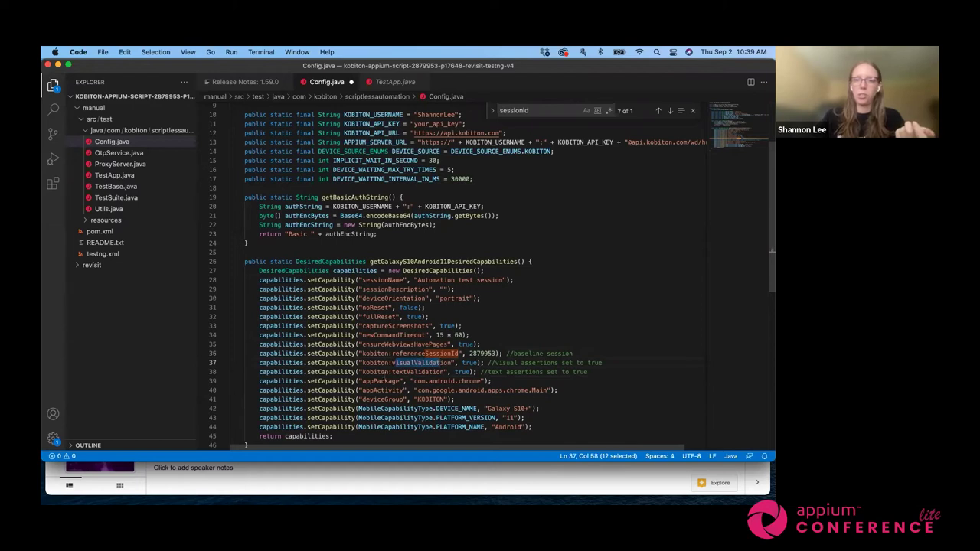
{"action": "left_click", "coordinate": [460, 379]}
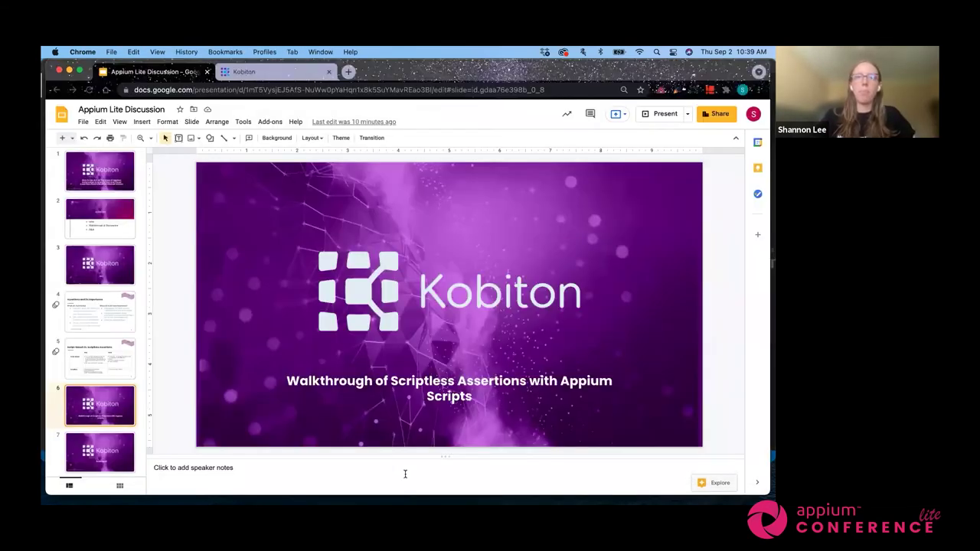
- Switch to the Kobiton portal in Chrome and change the team to the one beginning with "Integrated"
{"action": "key", "text": "super+Tab"}
{"action": "left_click", "coordinate": [257, 73]}
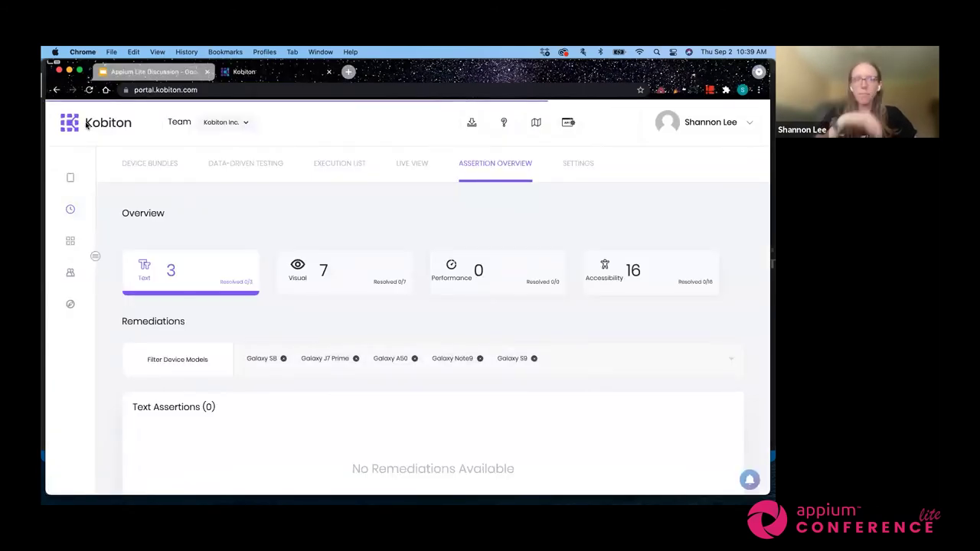
{"action": "left_click", "coordinate": [230, 124]}
{"action": "scroll", "coordinate": [260, 245], "scroll_direction": "down", "scroll_amount": 5}
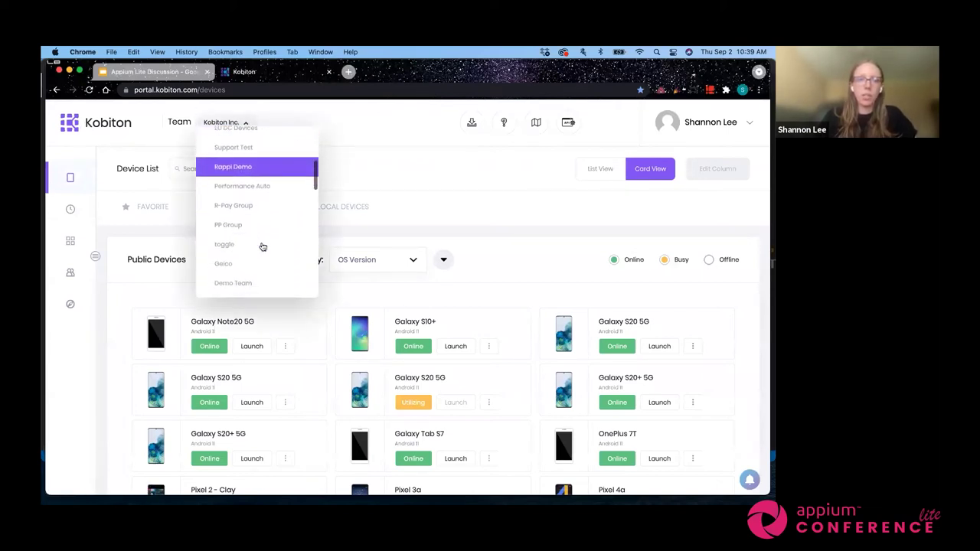
{"action": "scroll", "coordinate": [261, 245], "scroll_direction": "down", "scroll_amount": 5}
{"action": "left_click", "coordinate": [258, 228]}
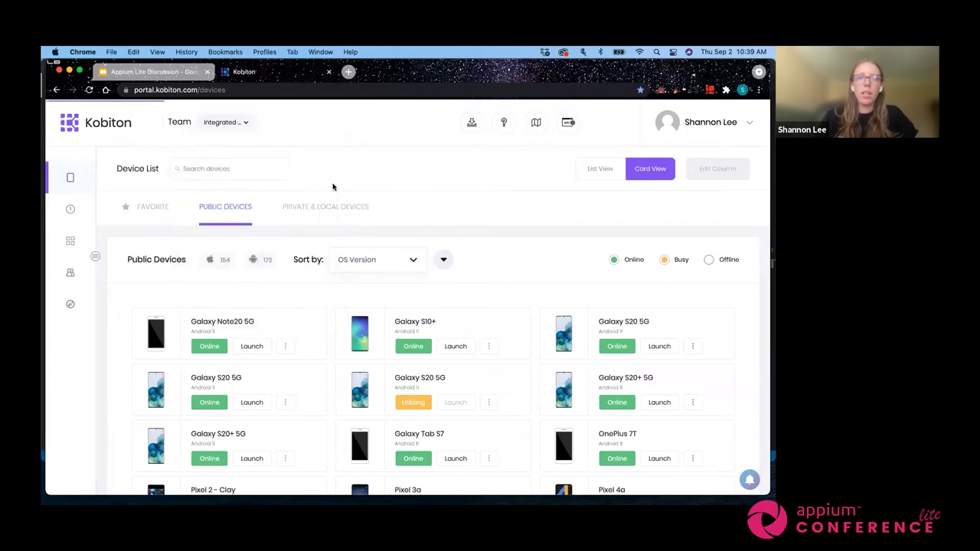
- Launch a manual session on the private Galaxy Note10+ 30FPS and dismiss the tips panel
{"action": "left_click", "coordinate": [310, 206]}
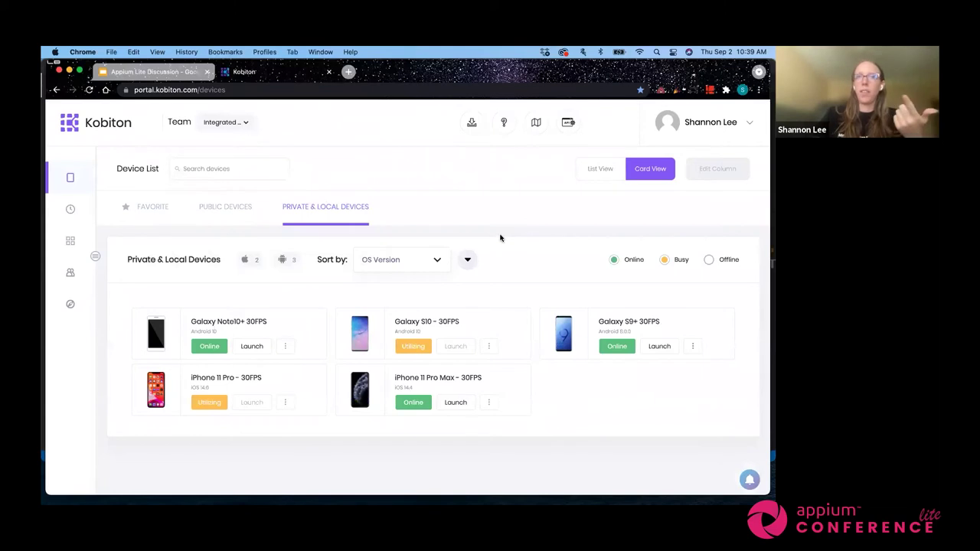
{"action": "left_click", "coordinate": [255, 346]}
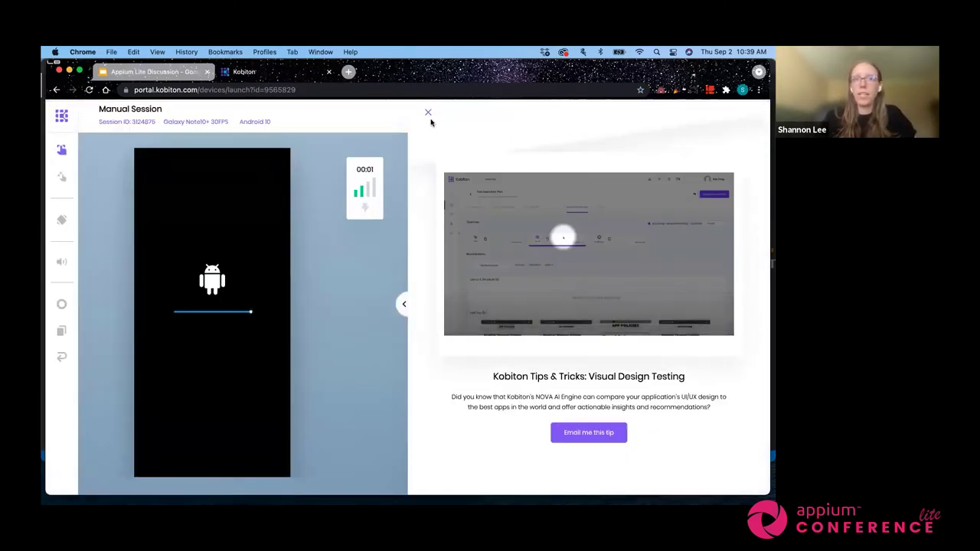
{"action": "left_click", "coordinate": [428, 112]}
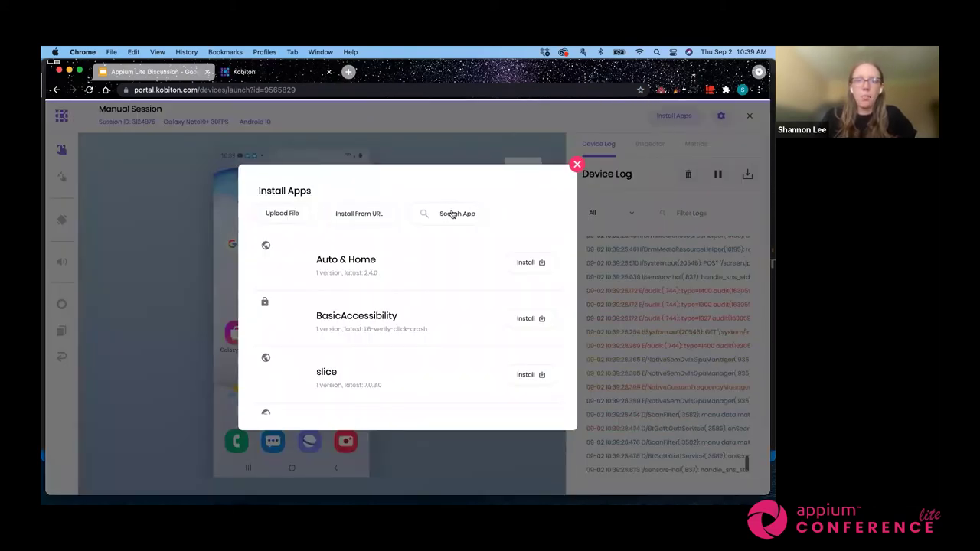
- Find "lemon" in the app repository, install Lemonade 6.40.0 on the device, and swipe through its intro pages to the last one
{"action": "left_click", "coordinate": [452, 214]}
{"action": "type", "text": "lemo"}
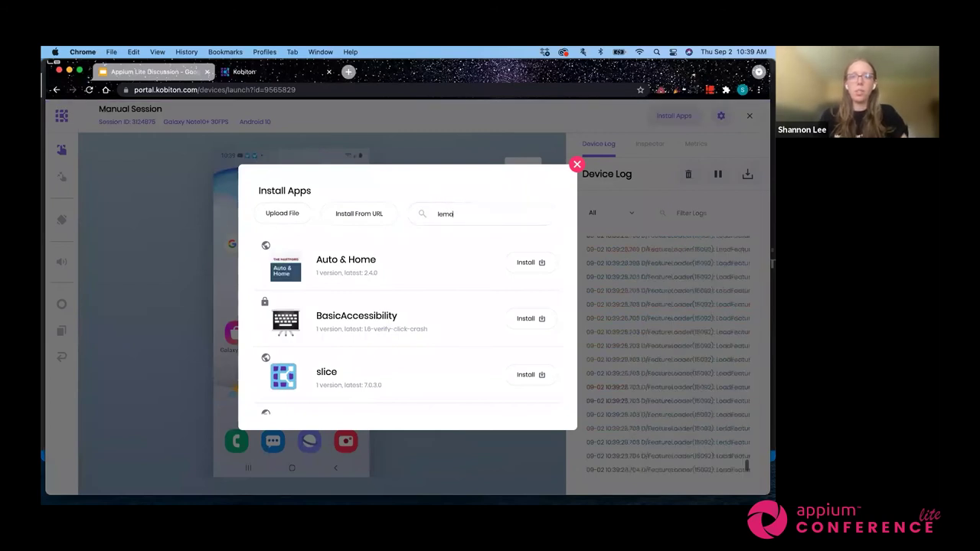
{"action": "type", "text": "n"}
{"action": "left_click", "coordinate": [341, 263]}
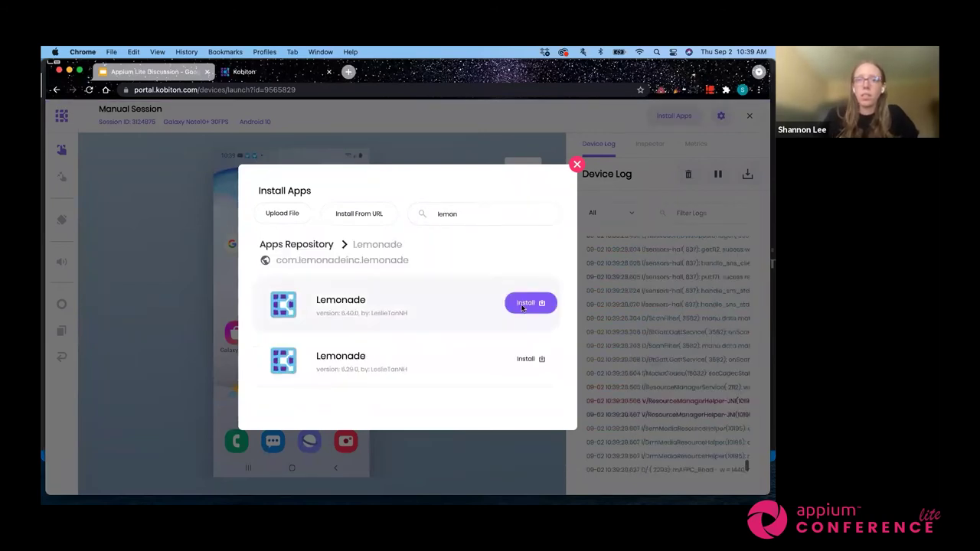
{"action": "left_click", "coordinate": [525, 304]}
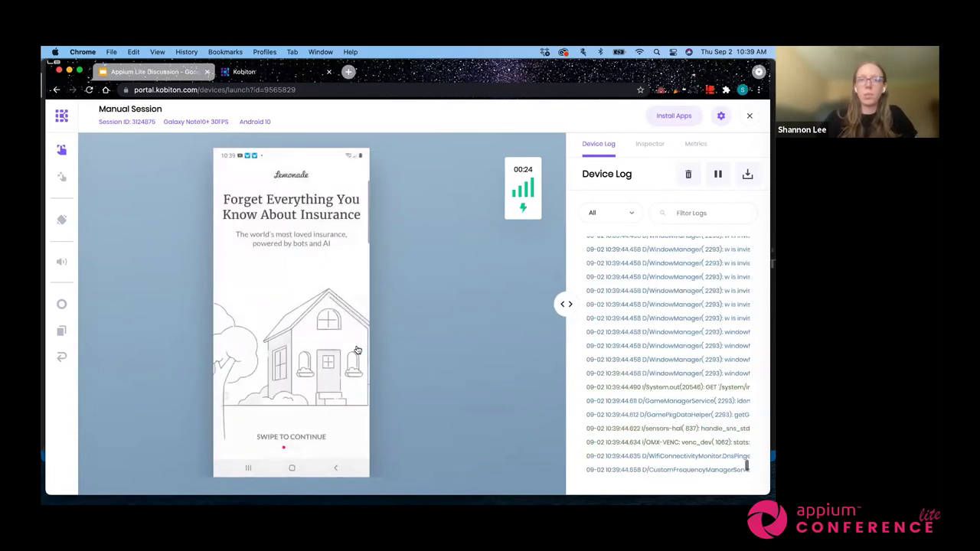
{"action": "left_click_drag", "start_coordinate": [359, 341], "coordinate": [216, 341]}
{"action": "left_click_drag", "start_coordinate": [355, 336], "coordinate": [197, 339]}
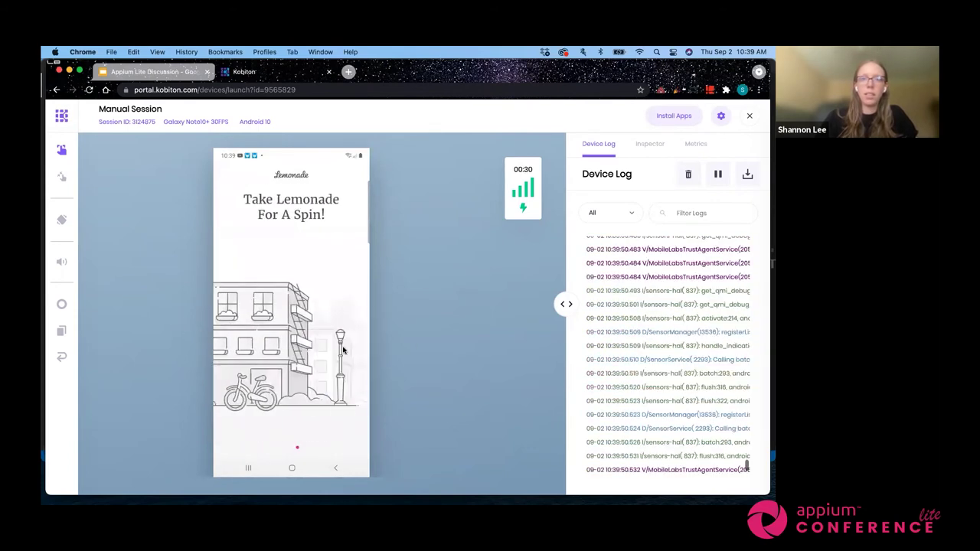
- End the manual session on the Galaxy Note10+ and decline to automate the test
{"action": "left_click_drag", "start_coordinate": [751, 112], "coordinate": [630, 175]}
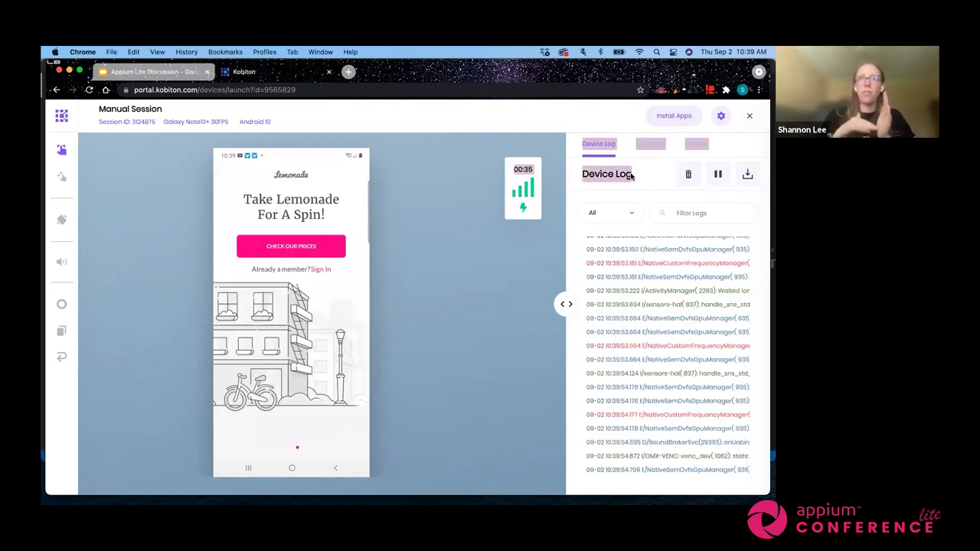
{"action": "left_click", "coordinate": [751, 117]}
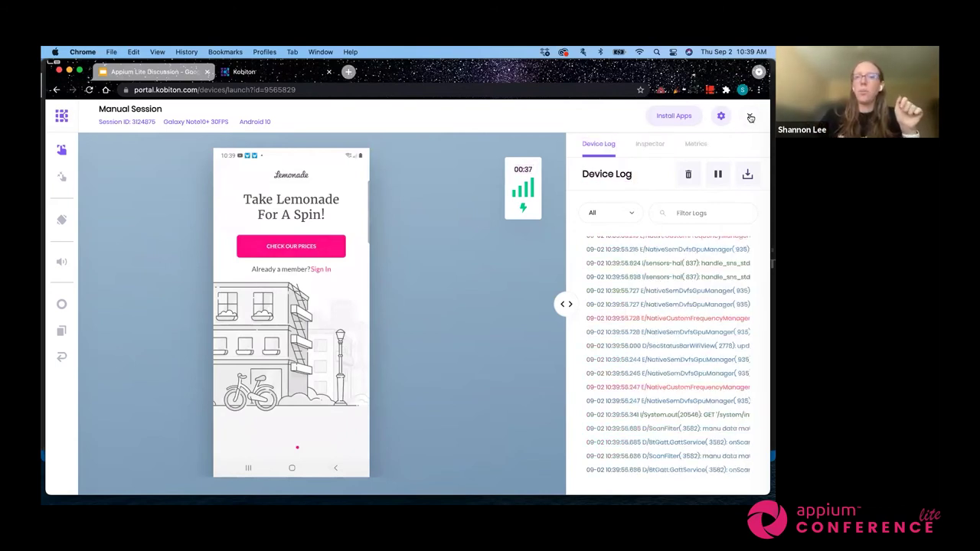
{"action": "left_click", "coordinate": [390, 352]}
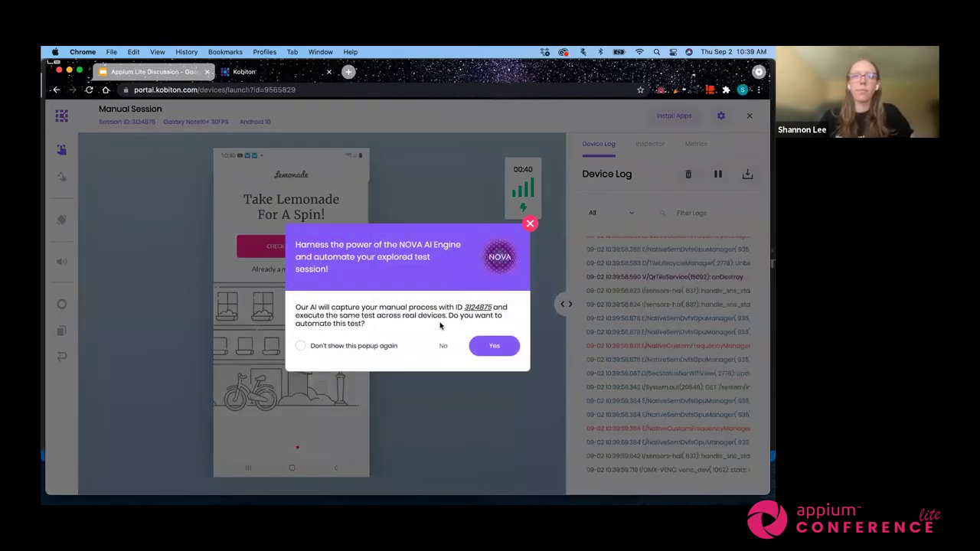
{"action": "left_click", "coordinate": [443, 347]}
{"action": "left_click", "coordinate": [588, 198]}
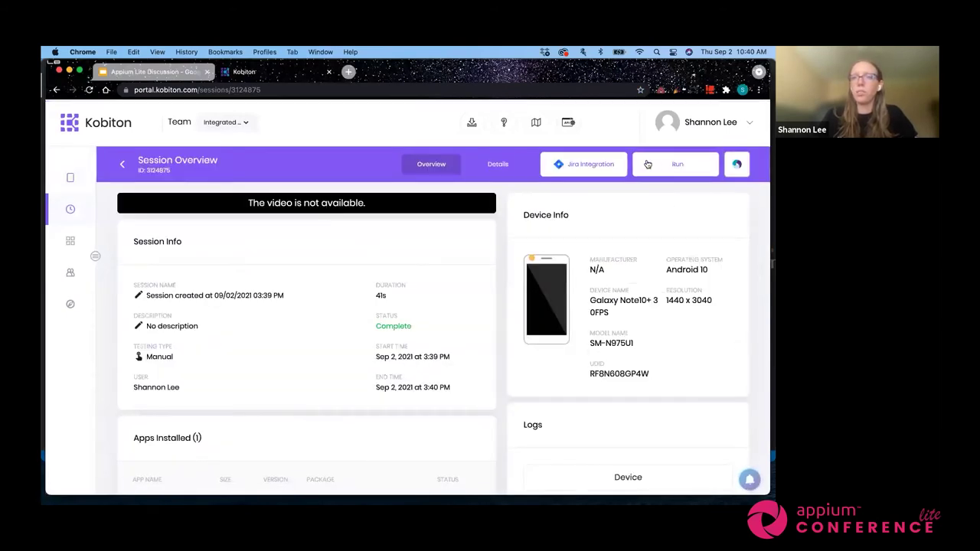
- Open the newest manual session from the sessions list and examine the device bundles in its test execution plan
{"action": "key", "text": "super+bracketleft"}
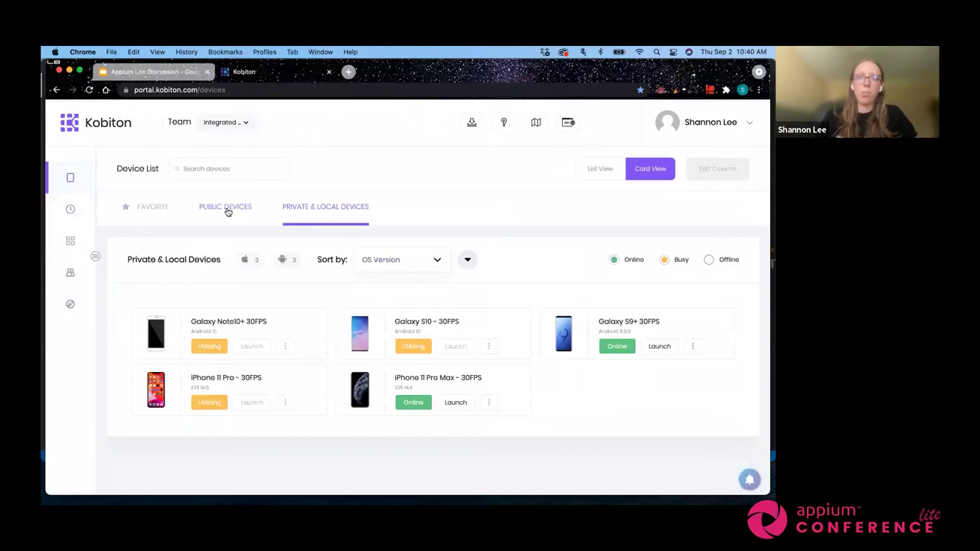
{"action": "left_click", "coordinate": [225, 207]}
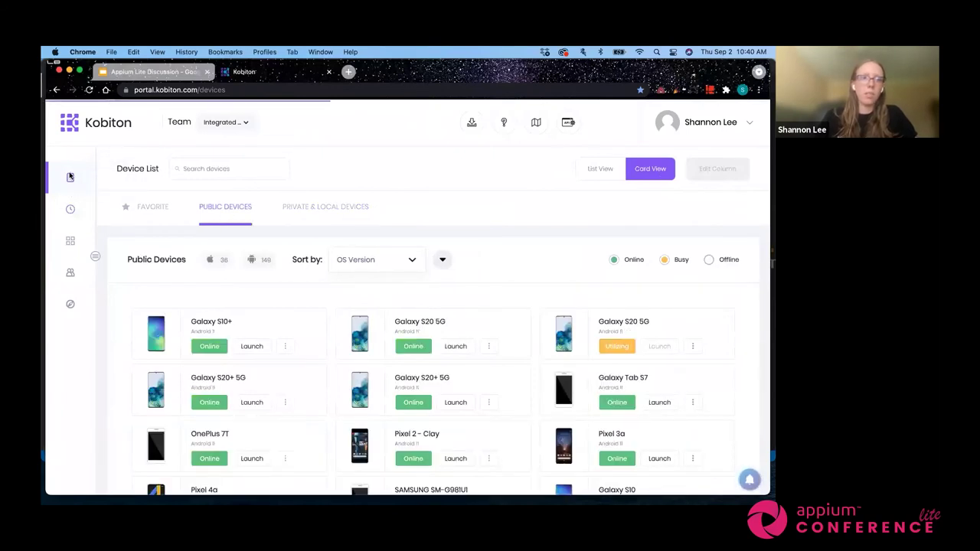
{"action": "left_click", "coordinate": [70, 210]}
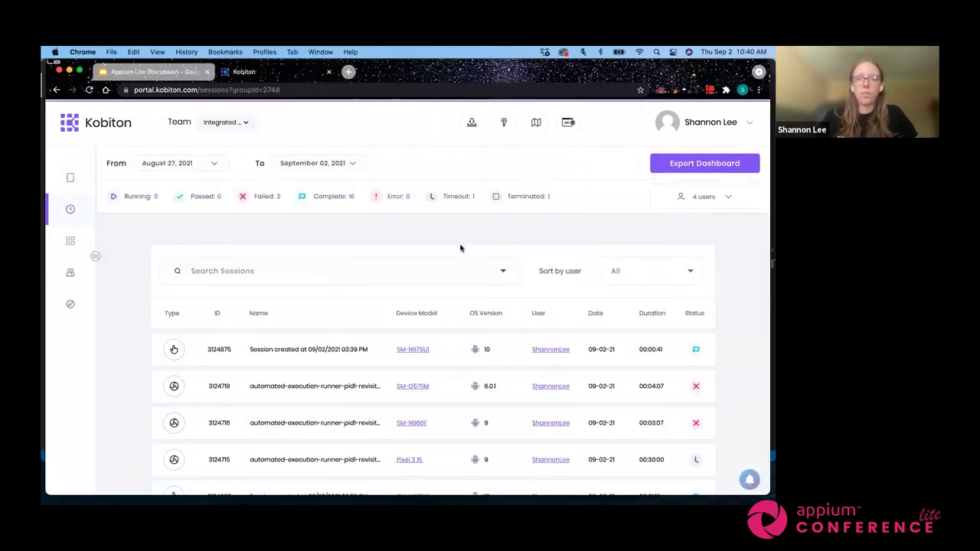
{"action": "left_click", "coordinate": [322, 353]}
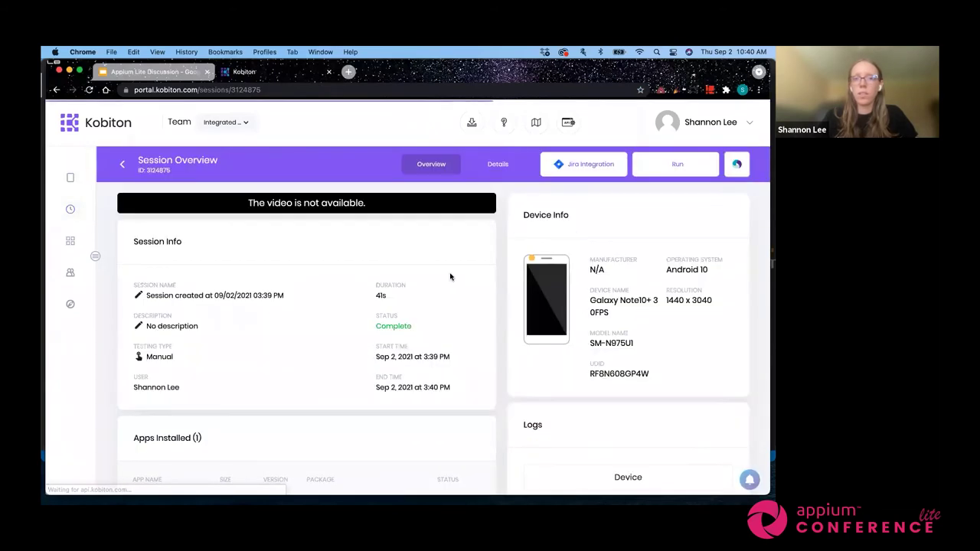
{"action": "left_click", "coordinate": [665, 172]}
{"action": "scroll", "coordinate": [434, 241], "scroll_direction": "down", "scroll_amount": 2}
{"action": "scroll", "coordinate": [434, 241], "scroll_direction": "up", "scroll_amount": 2}
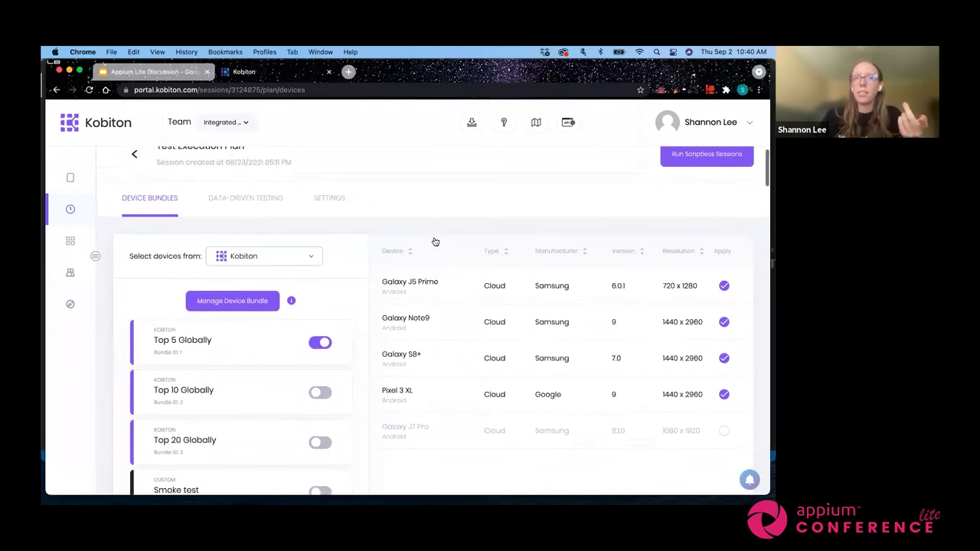
{"action": "scroll", "coordinate": [434, 242], "scroll_direction": "down", "scroll_amount": 2}
{"action": "scroll", "coordinate": [434, 241], "scroll_direction": "up", "scroll_amount": 1}
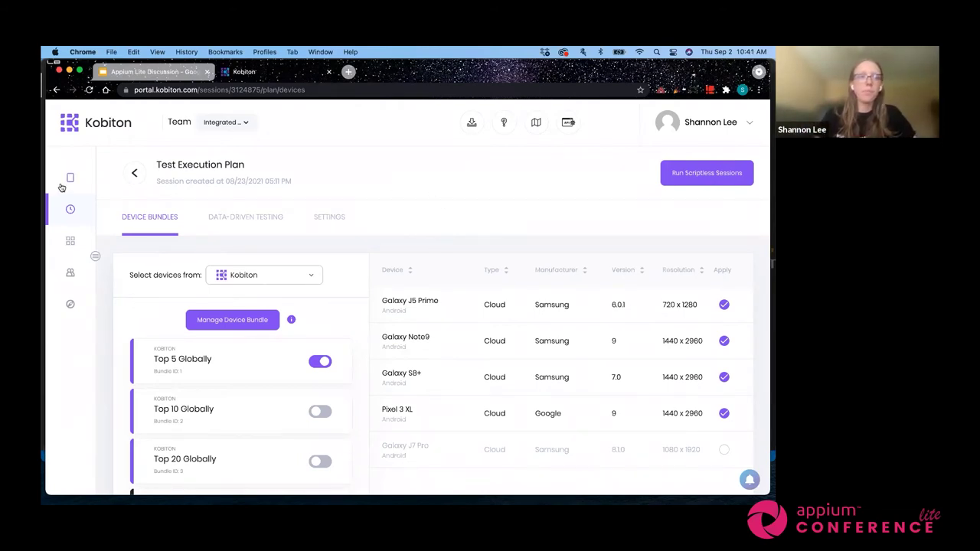
- Try to find session 3071298 in the current team's sessions list
{"action": "left_click", "coordinate": [71, 210]}
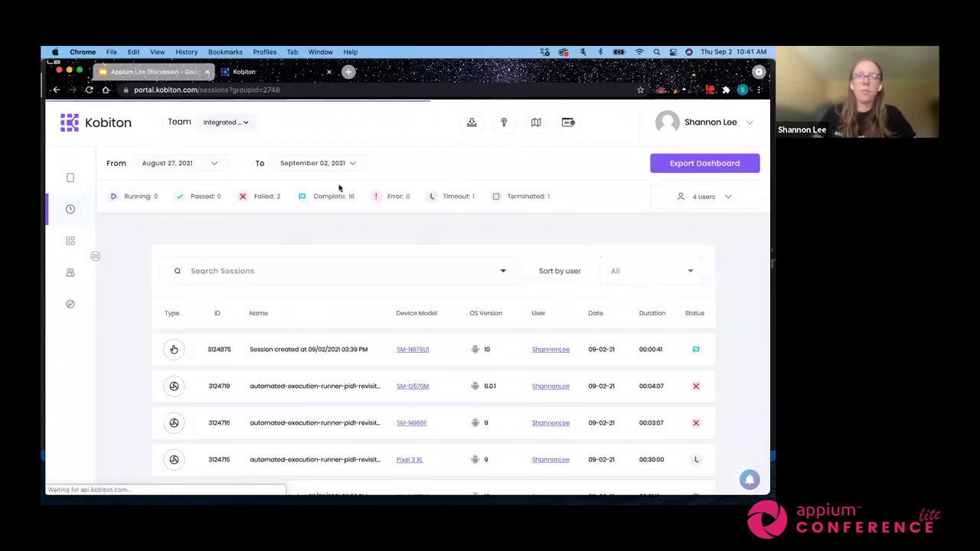
{"action": "left_click", "coordinate": [271, 268]}
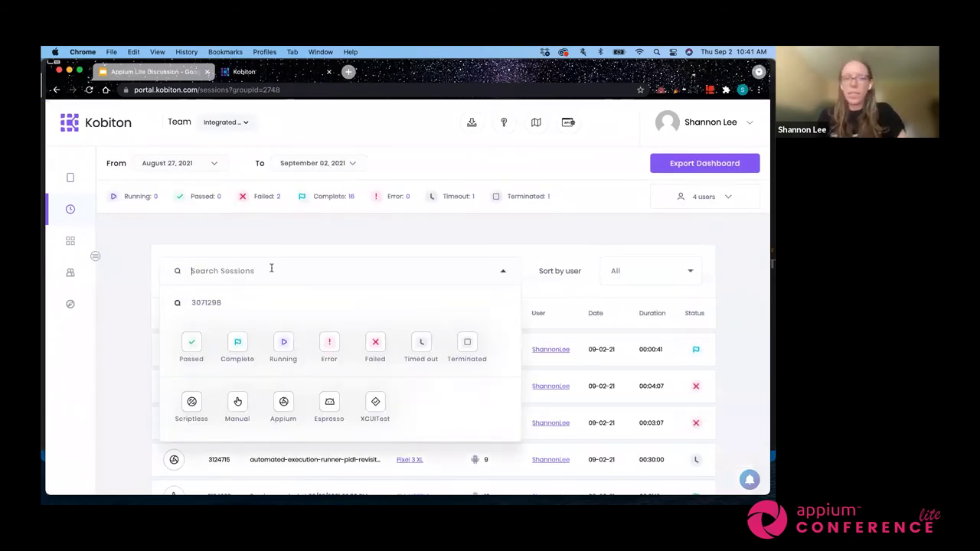
{"action": "type", "text": "3071298"}
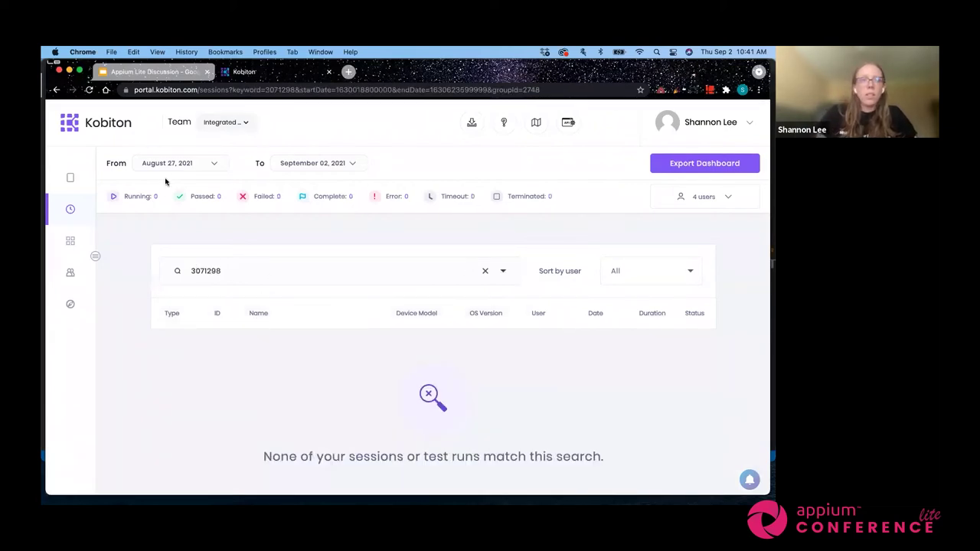
{"action": "left_click", "coordinate": [170, 166]}
- Switch the team to Kobiton Inc. and search its sessions for 3071298
{"action": "left_click", "coordinate": [234, 122]}
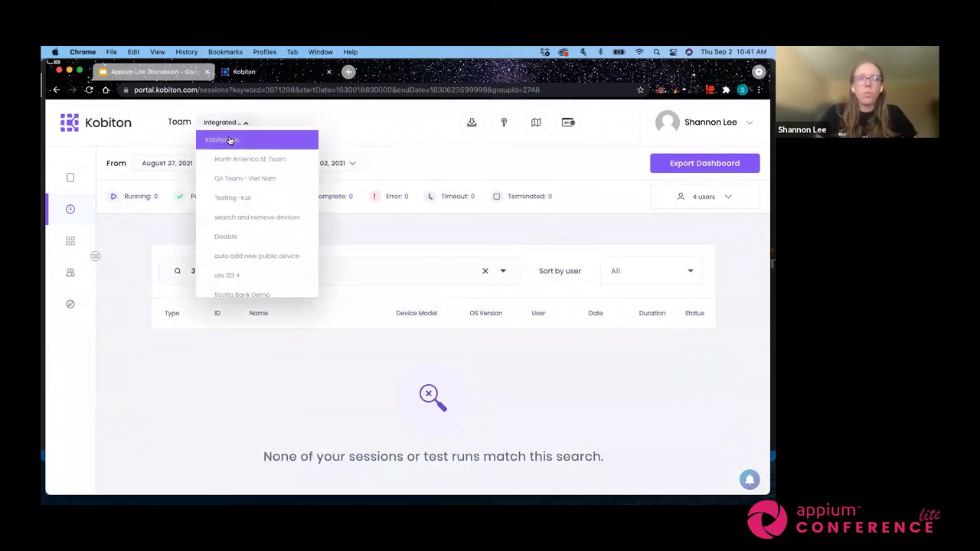
{"action": "left_click", "coordinate": [229, 138]}
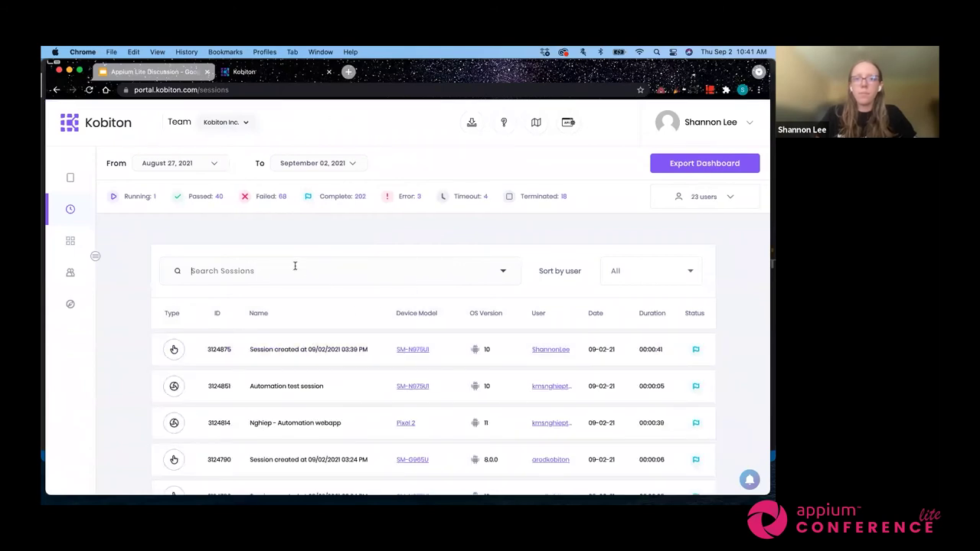
{"action": "left_click", "coordinate": [294, 270]}
{"action": "type", "text": "3071298"}
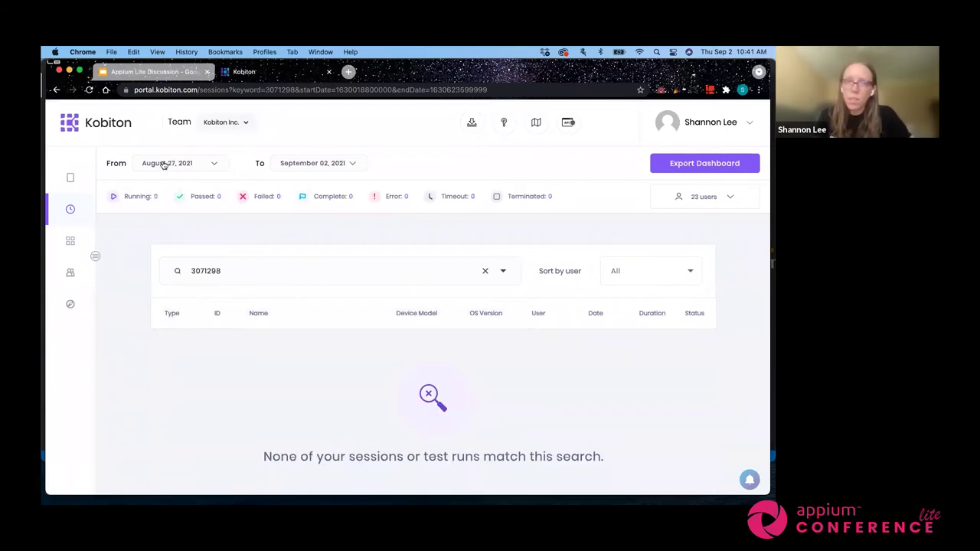
- Set the start date of the session search to August 11, 2021 and open session 3071298
{"action": "left_click", "coordinate": [181, 167]}
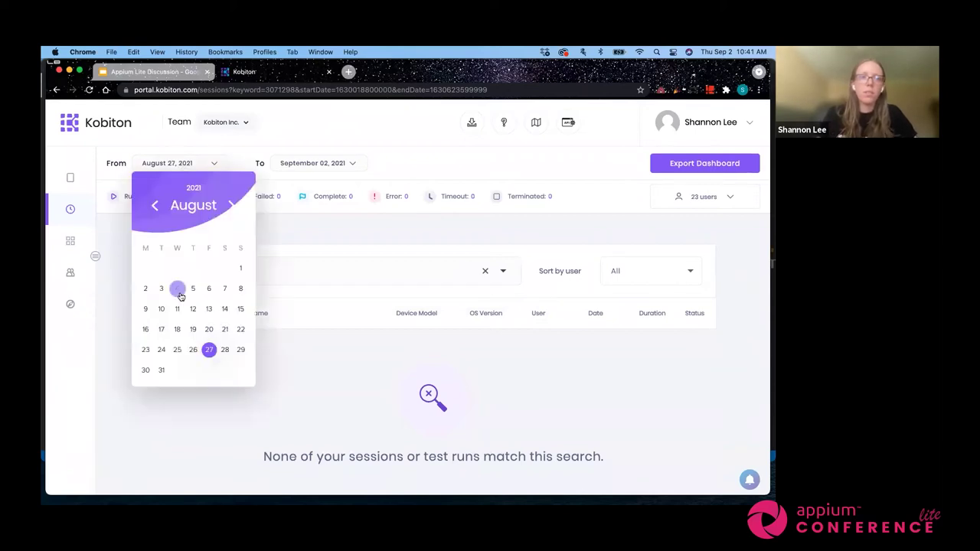
{"action": "left_click", "coordinate": [176, 309]}
{"action": "left_click", "coordinate": [295, 350]}
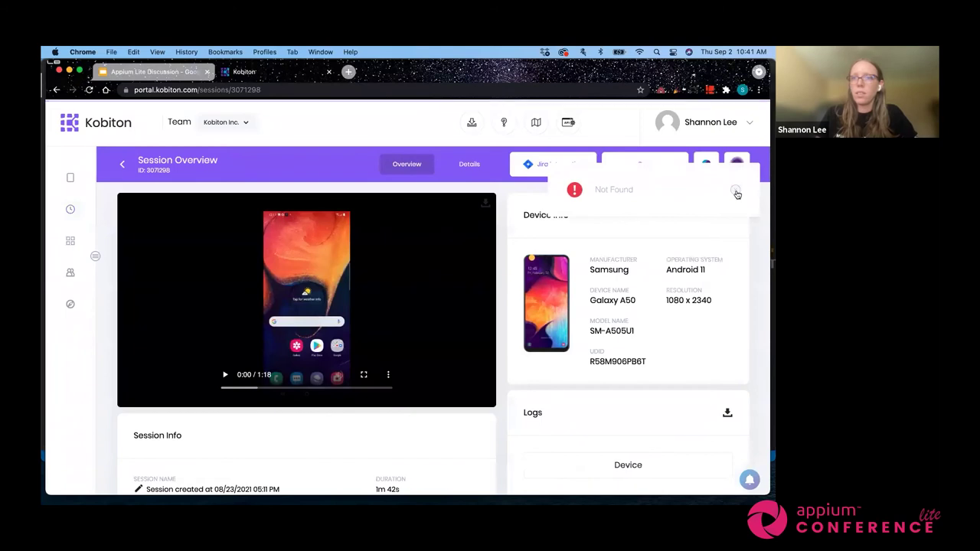
- Open the execution list of the session's test execution plan and examine the recorded test case steps
{"action": "left_click", "coordinate": [425, 184]}
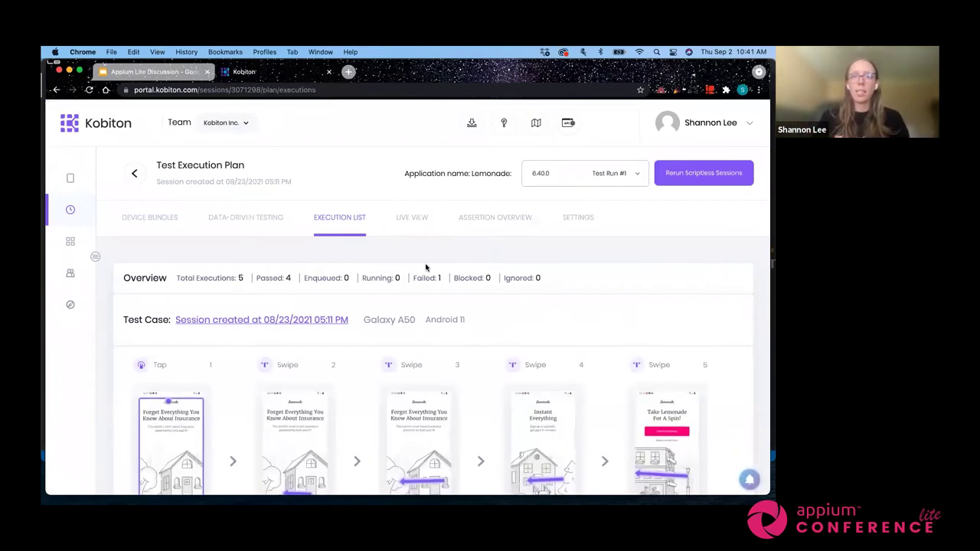
{"action": "scroll", "coordinate": [425, 264], "scroll_direction": "down", "scroll_amount": 3}
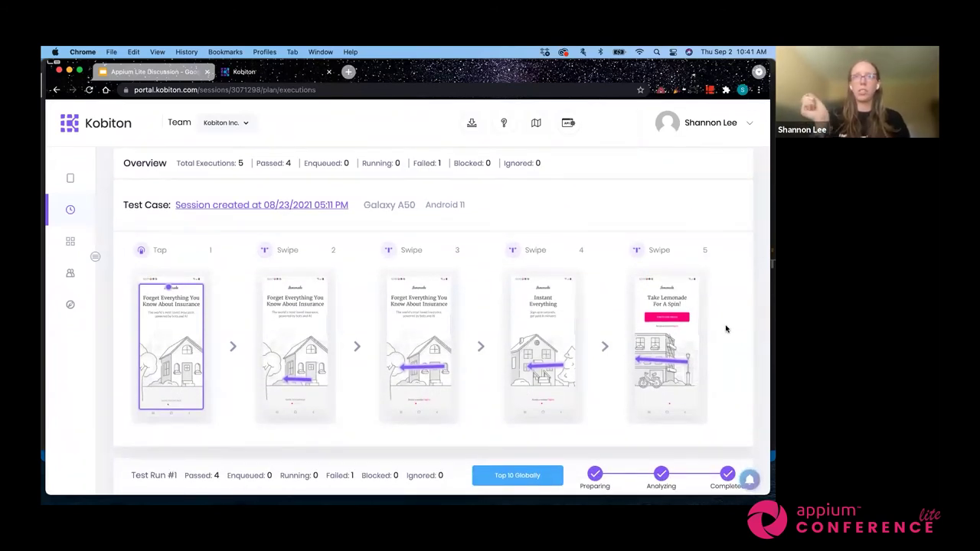
- Open the assertion overview of the session's test execution plan
{"action": "scroll", "coordinate": [726, 329], "scroll_direction": "down", "scroll_amount": 2}
{"action": "scroll", "coordinate": [719, 337], "scroll_direction": "up", "scroll_amount": 5}
{"action": "left_click", "coordinate": [481, 220]}
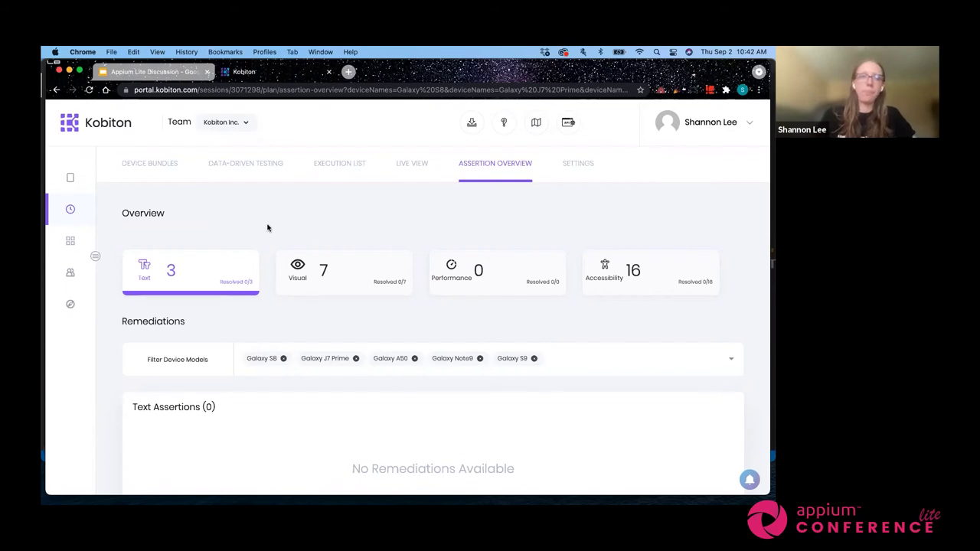
- Examine the text and color remediations, compare the Galaxy S9 color text assertion with its baseline, and return to the overview
{"action": "scroll", "coordinate": [267, 226], "scroll_direction": "down", "scroll_amount": 1}
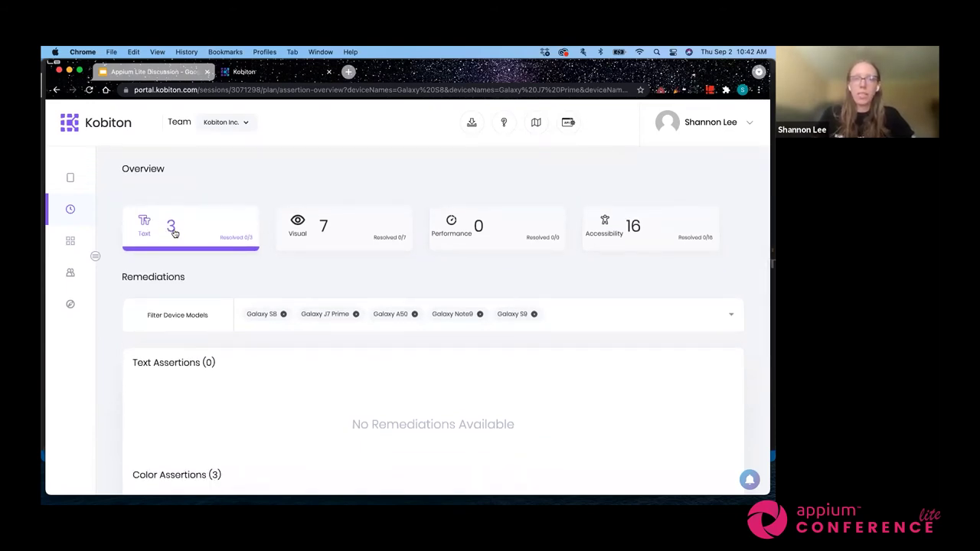
{"action": "scroll", "coordinate": [350, 211], "scroll_direction": "down", "scroll_amount": 4}
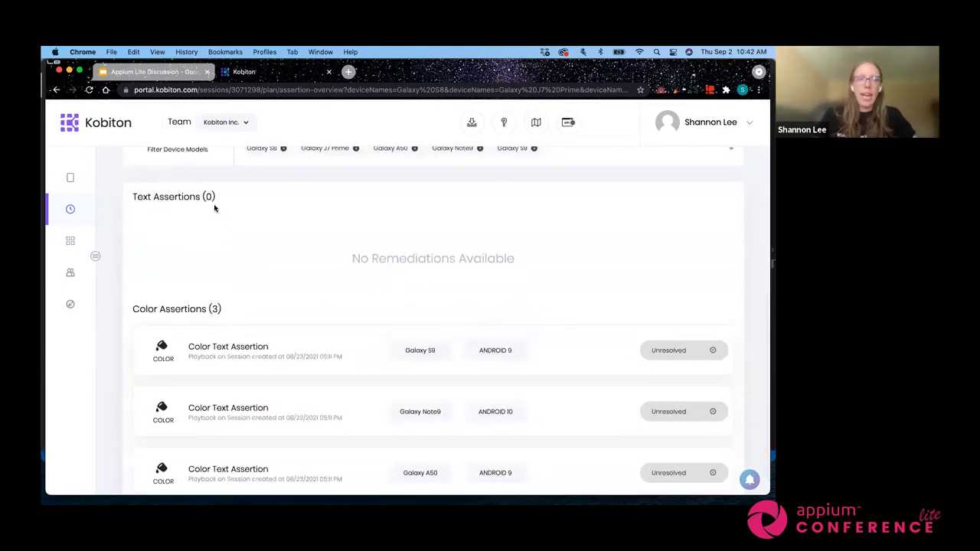
{"action": "scroll", "coordinate": [214, 207], "scroll_direction": "up", "scroll_amount": 1}
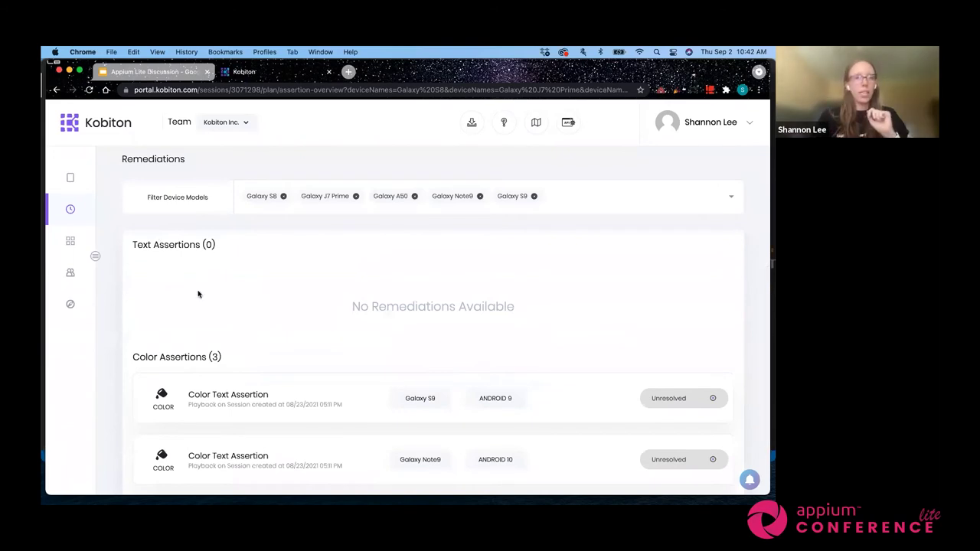
{"action": "scroll", "coordinate": [292, 308], "scroll_direction": "down", "scroll_amount": 2}
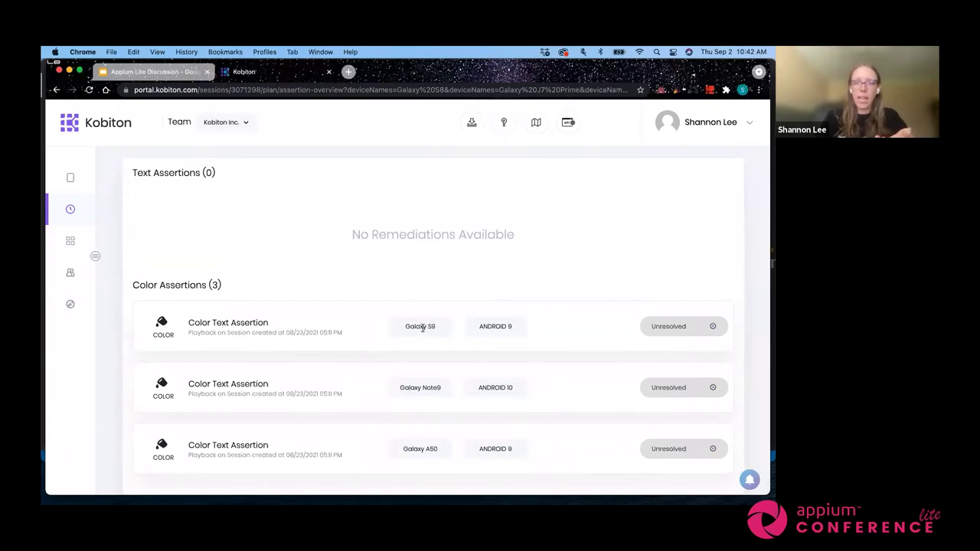
{"action": "left_click", "coordinate": [665, 326]}
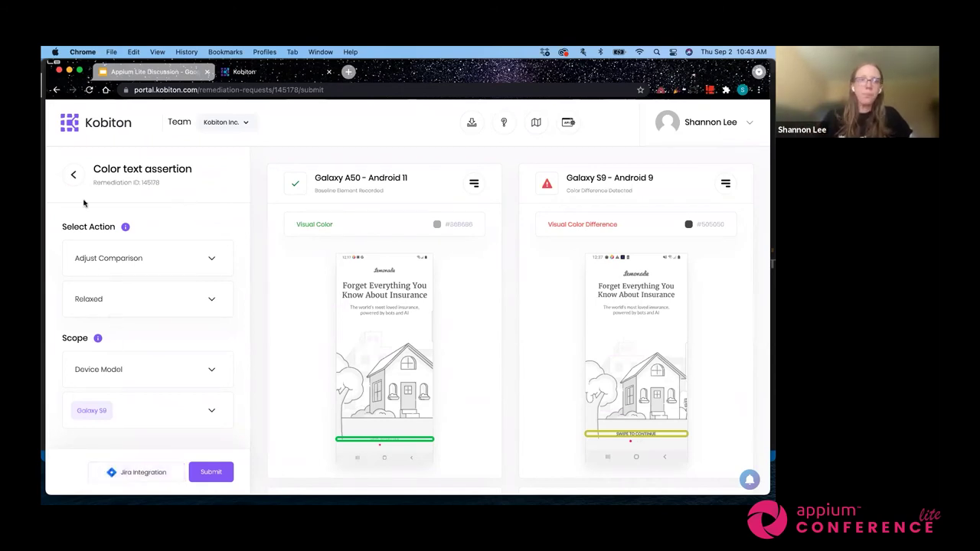
{"action": "left_click", "coordinate": [74, 178]}
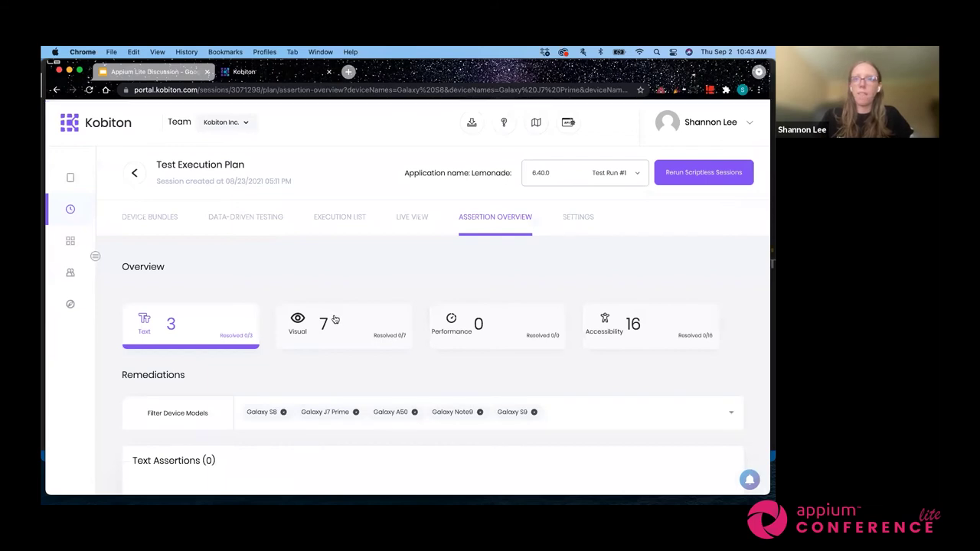
- Show the visual assertions, compare the Galaxy A50 email sign-in screen with its baseline, and return to the overview
{"action": "scroll", "coordinate": [311, 334], "scroll_direction": "down", "scroll_amount": 2}
{"action": "left_click", "coordinate": [310, 260]}
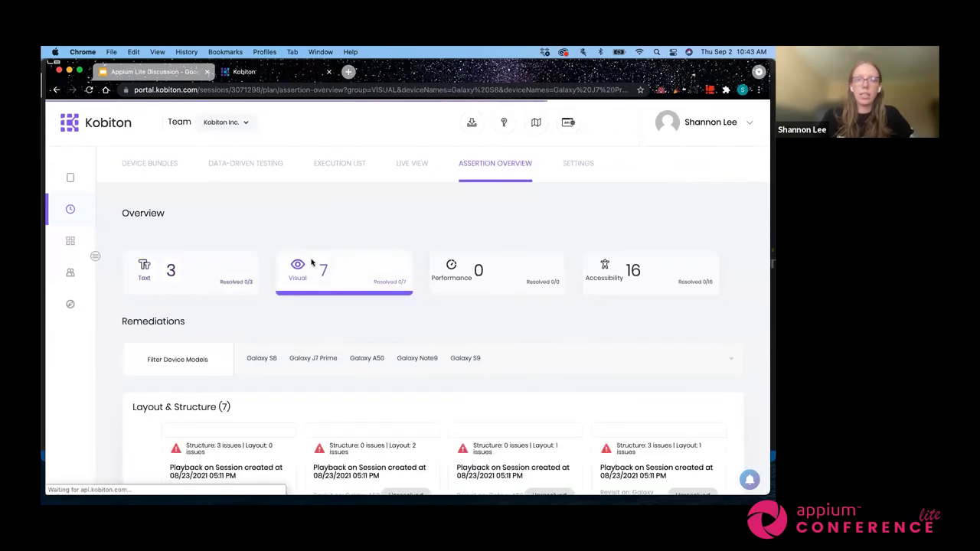
{"action": "scroll", "coordinate": [365, 228], "scroll_direction": "down", "scroll_amount": 5}
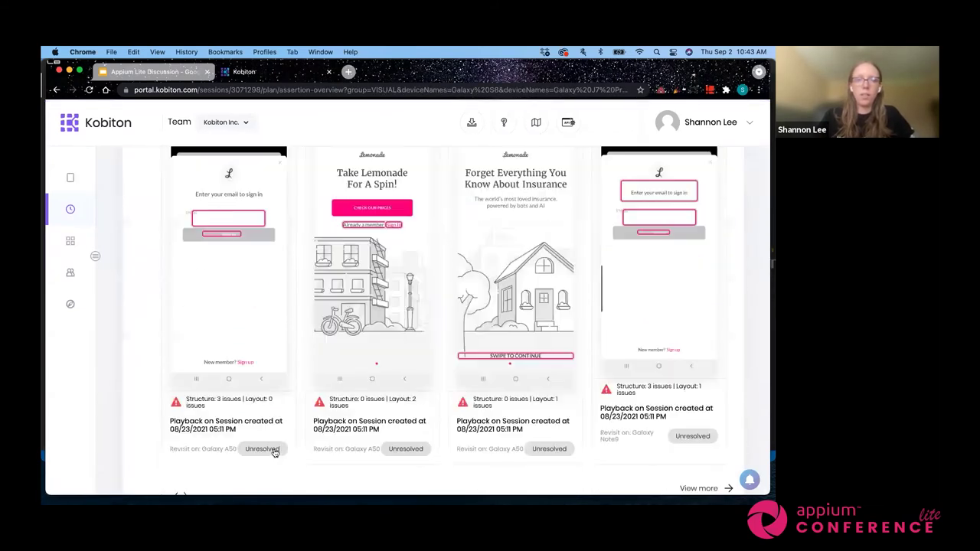
{"action": "left_click", "coordinate": [273, 452]}
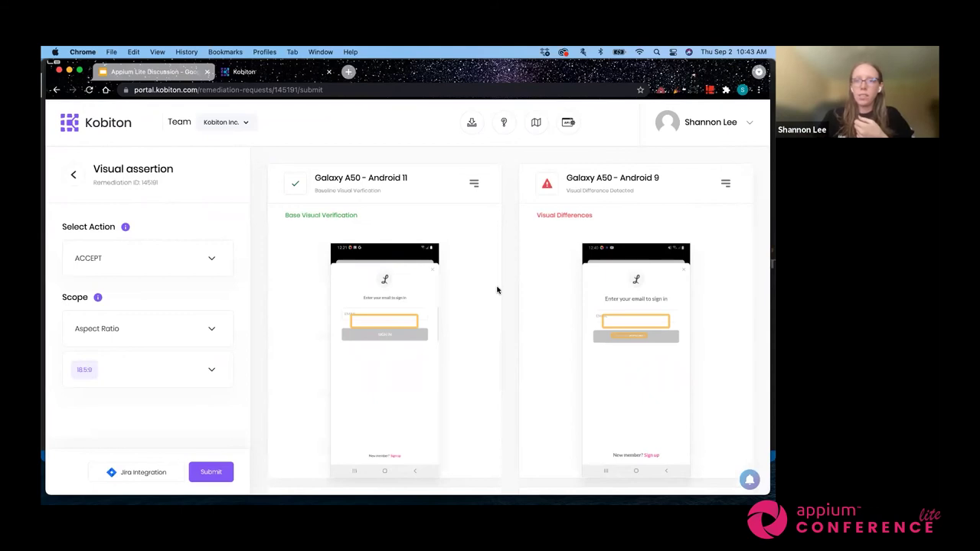
{"action": "scroll", "coordinate": [496, 295], "scroll_direction": "down", "scroll_amount": 1}
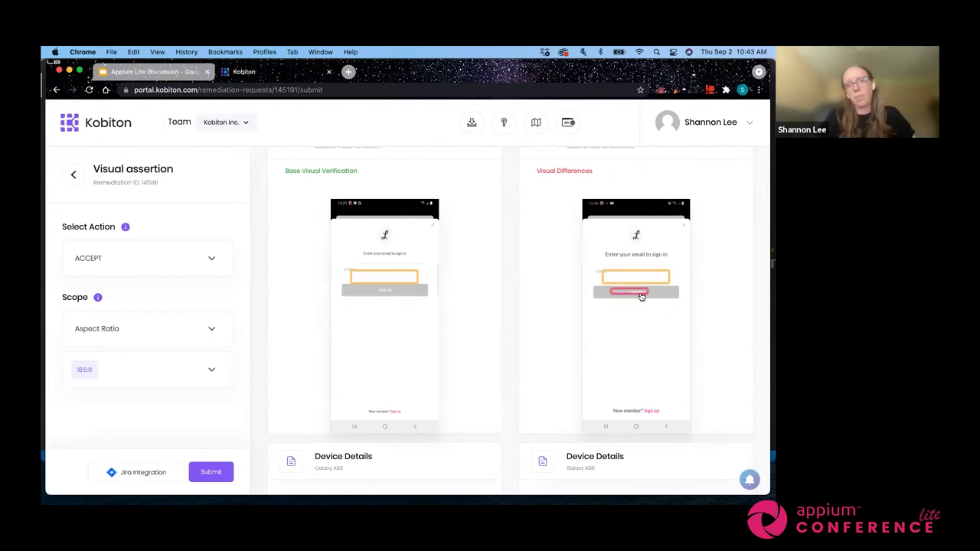
{"action": "scroll", "coordinate": [488, 285], "scroll_direction": "up", "scroll_amount": 1}
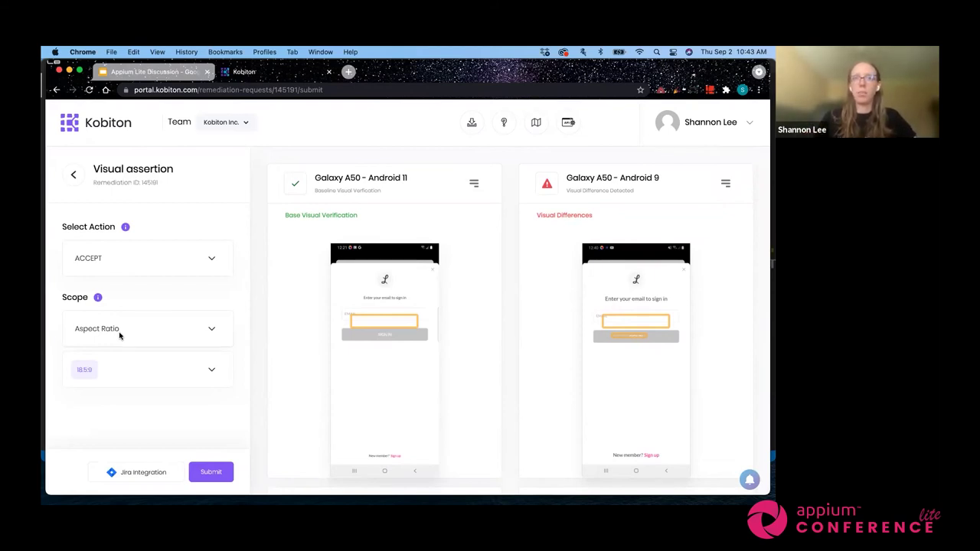
{"action": "left_click", "coordinate": [70, 184]}
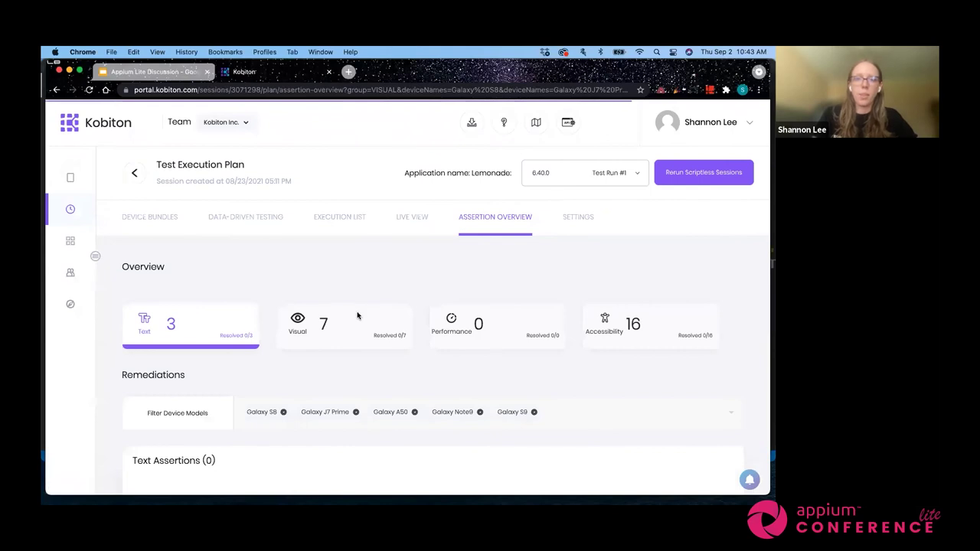
- Reopen the visual assertions, inspect the differences on the Galaxy A50 "Take Lemonade For A Spin!" screen, and return to the overview
{"action": "left_click", "coordinate": [356, 315]}
{"action": "scroll", "coordinate": [390, 304], "scroll_direction": "down", "scroll_amount": 5}
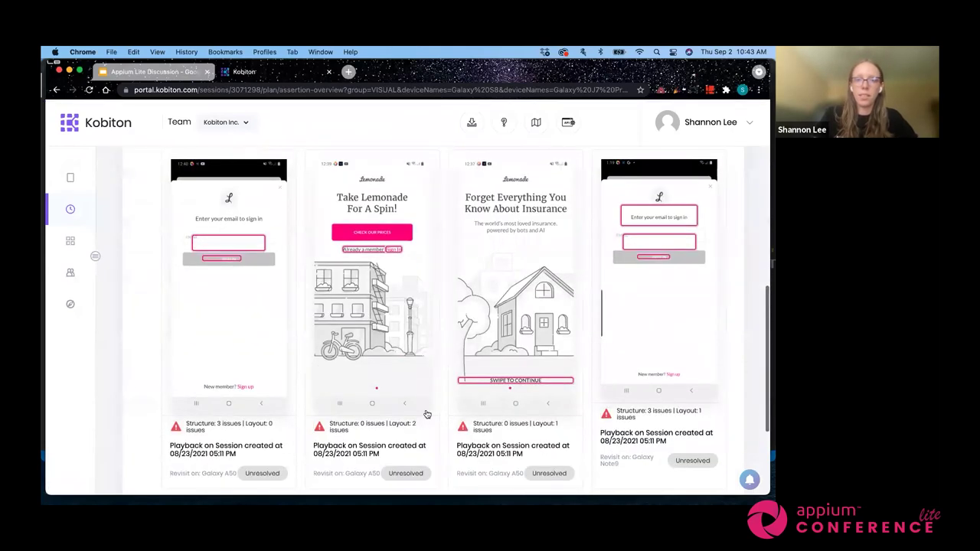
{"action": "scroll", "coordinate": [390, 267], "scroll_direction": "up", "scroll_amount": 10}
{"action": "left_click", "coordinate": [390, 267]}
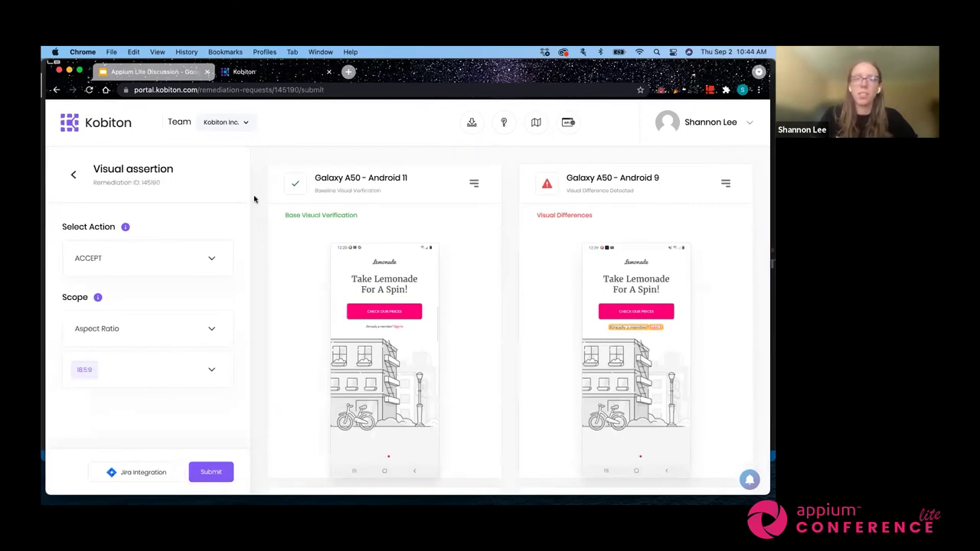
{"action": "left_click", "coordinate": [73, 175]}
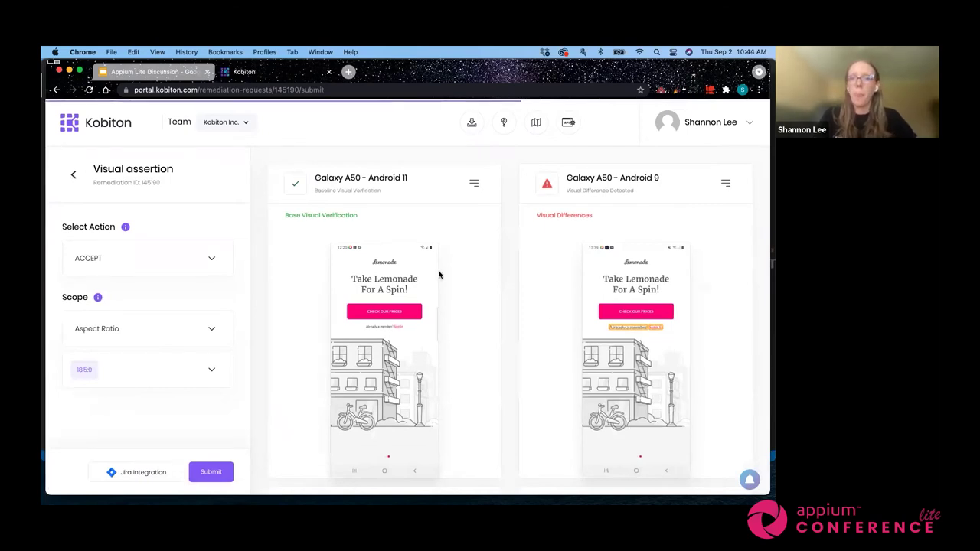
- Display the visual assertions again and examine their layout, structure and font size remediations
{"action": "scroll", "coordinate": [439, 274], "scroll_direction": "down", "scroll_amount": 3}
{"action": "scroll", "coordinate": [309, 229], "scroll_direction": "up", "scroll_amount": 5}
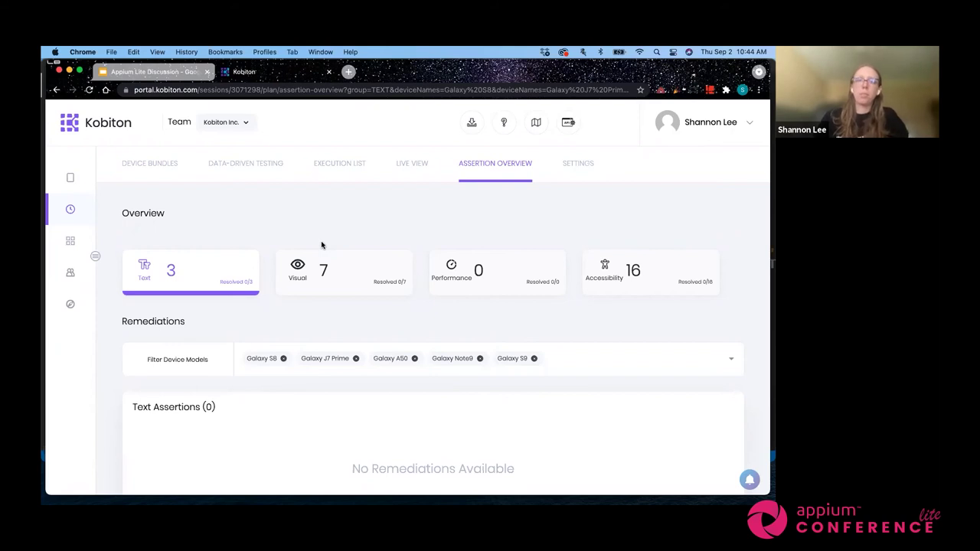
{"action": "left_click", "coordinate": [324, 271]}
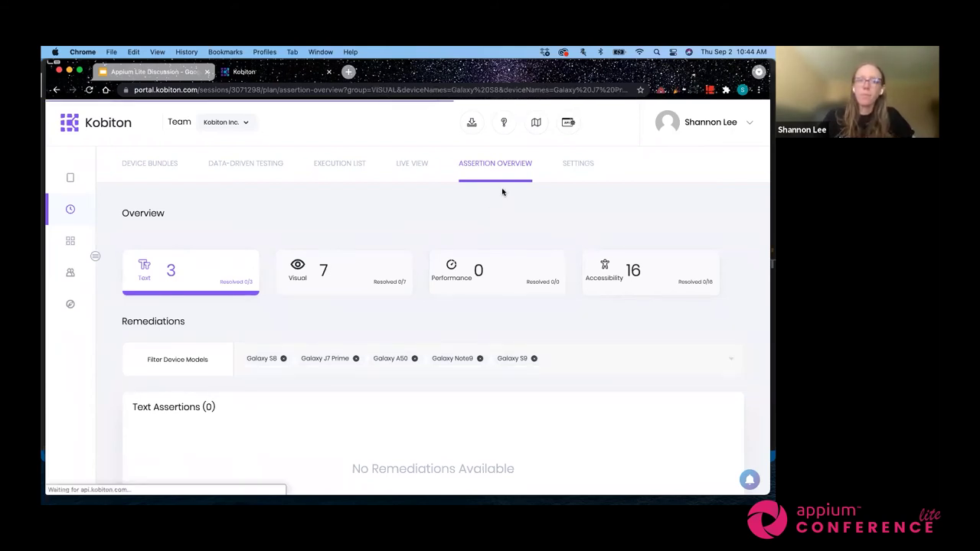
{"action": "scroll", "coordinate": [437, 372], "scroll_direction": "down", "scroll_amount": 4}
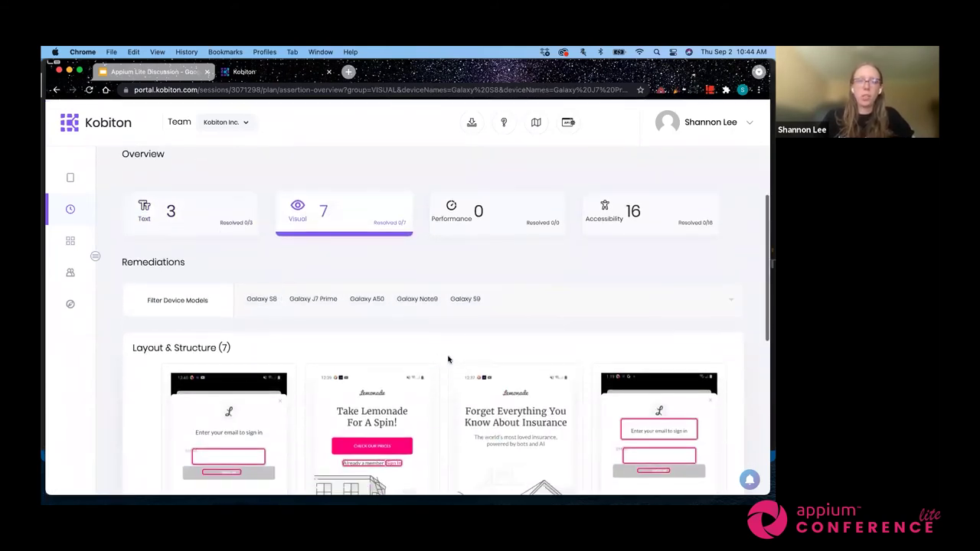
{"action": "scroll", "coordinate": [262, 258], "scroll_direction": "down", "scroll_amount": 7}
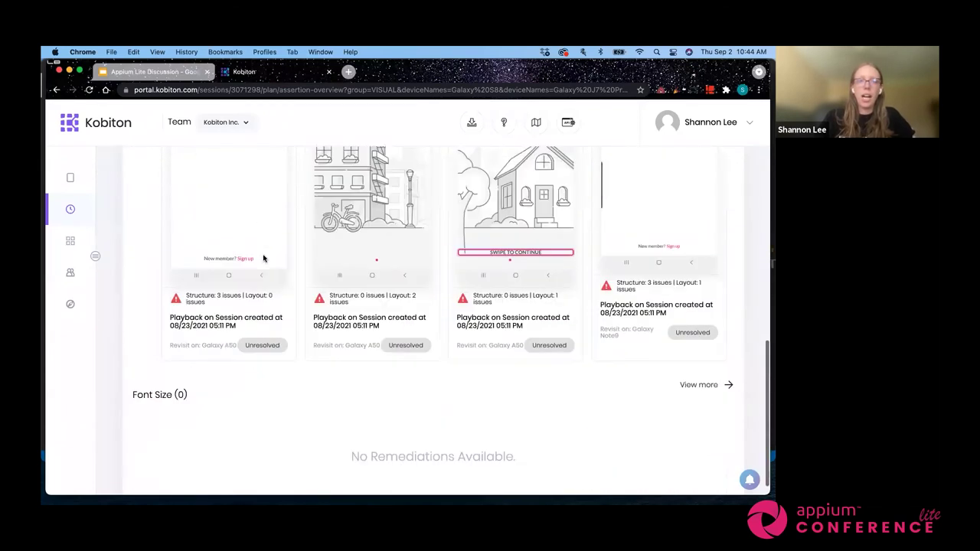
{"action": "scroll", "coordinate": [247, 272], "scroll_direction": "up", "scroll_amount": 4}
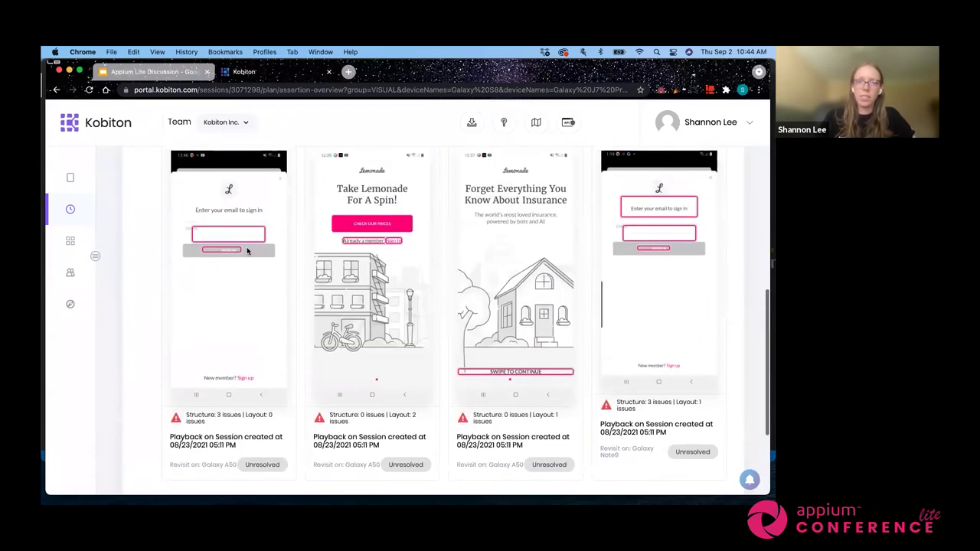
{"action": "scroll", "coordinate": [247, 251], "scroll_direction": "up", "scroll_amount": 3}
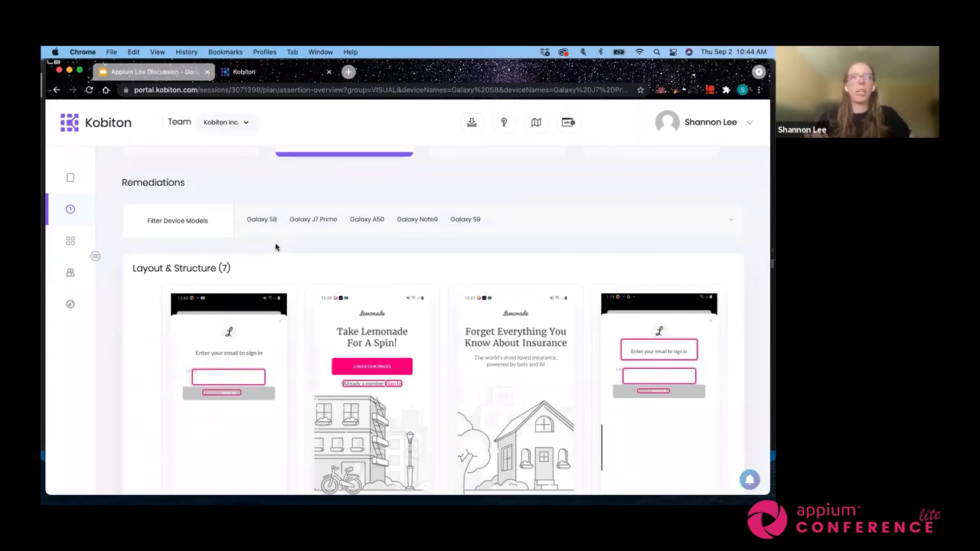
{"action": "scroll", "coordinate": [444, 200], "scroll_direction": "up", "scroll_amount": 5}
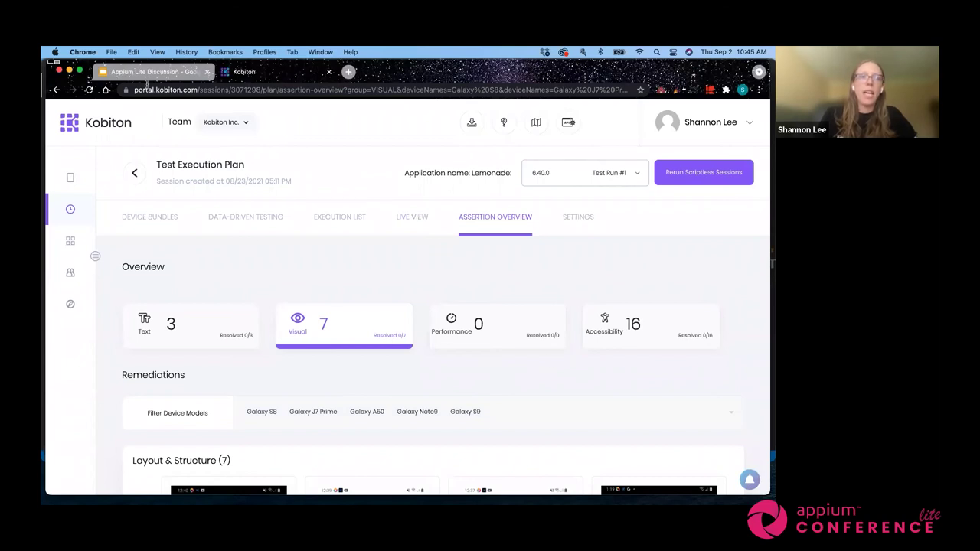
- Switch to the Appium Lite Discussion presentation in Google Slides and start the slideshow from the "Questions?" slide
{"action": "left_click", "coordinate": [138, 72]}
{"action": "left_click", "coordinate": [106, 447]}
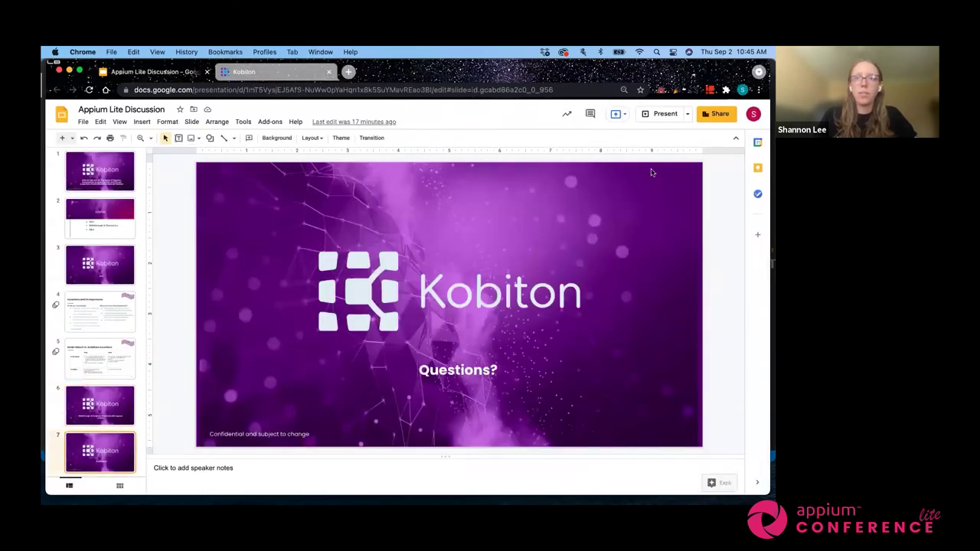
{"action": "left_click", "coordinate": [658, 114]}
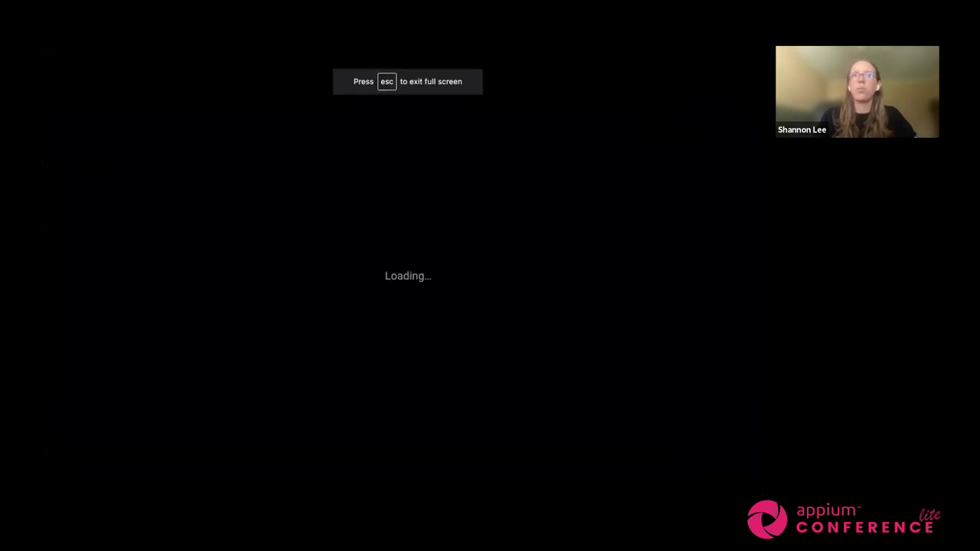